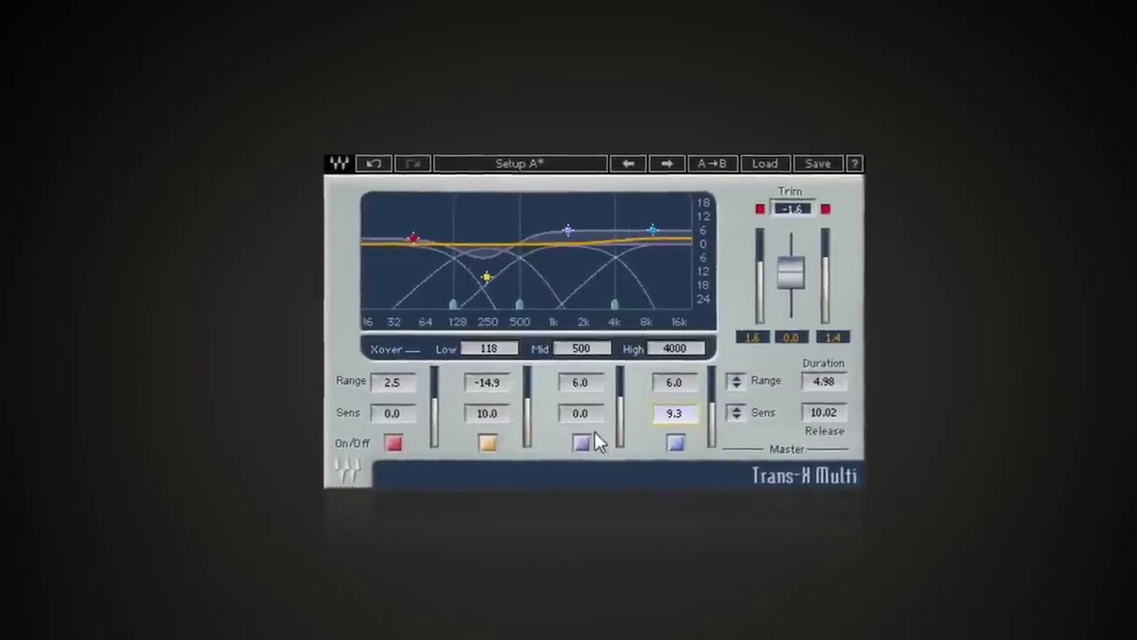
- Lower a band's sensitivity in the Trans-X Multi window on Audio 1
mouse_move(587, 416)
mouse_down()
mouse_move(586, 444)
mouse_move(580, 374)
mouse_up()
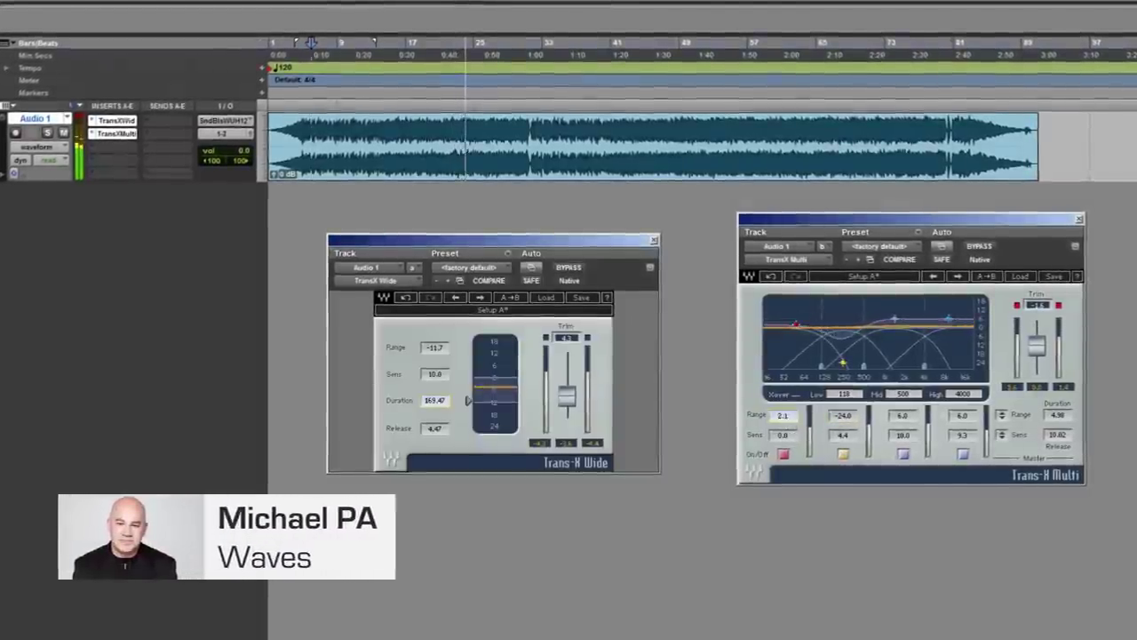
- Select a band's Sens field in Trans-X Multi to edit its sensitivity
click(784, 435)
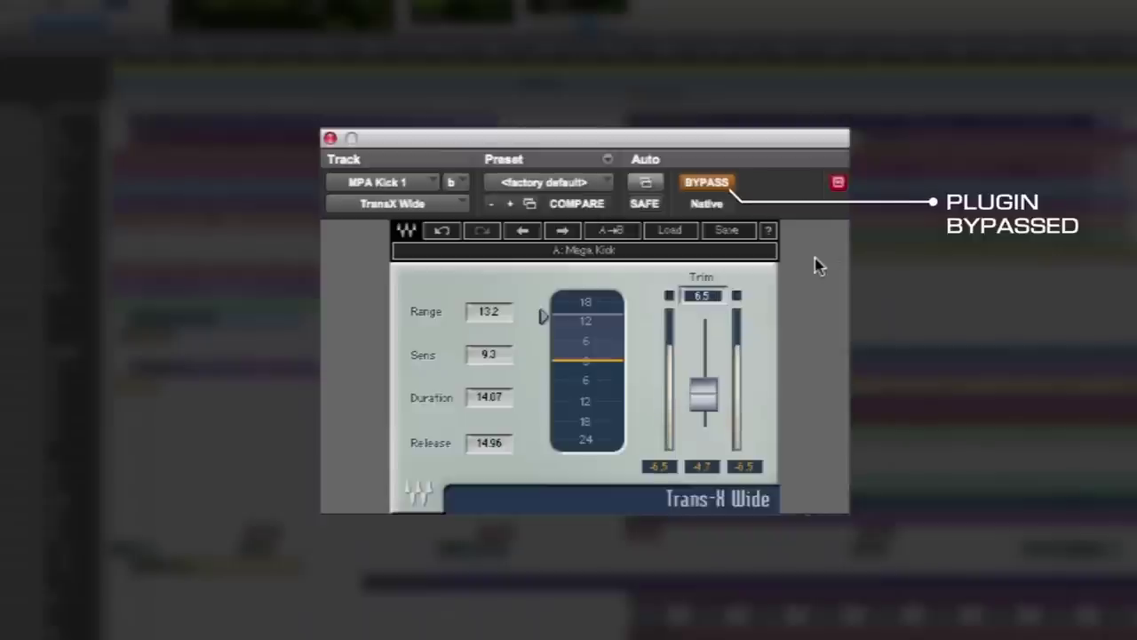
- A/B the Mega Kick Trans-X Wide on MPA Kick 1 against bypass, then play the kick
click(702, 184)
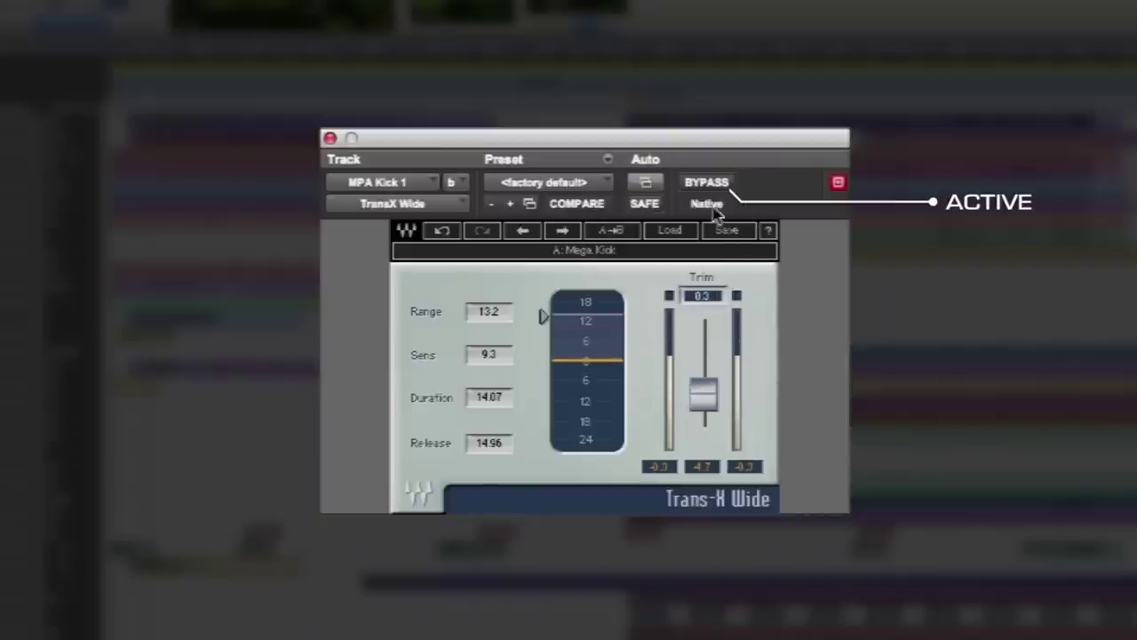
click(709, 183)
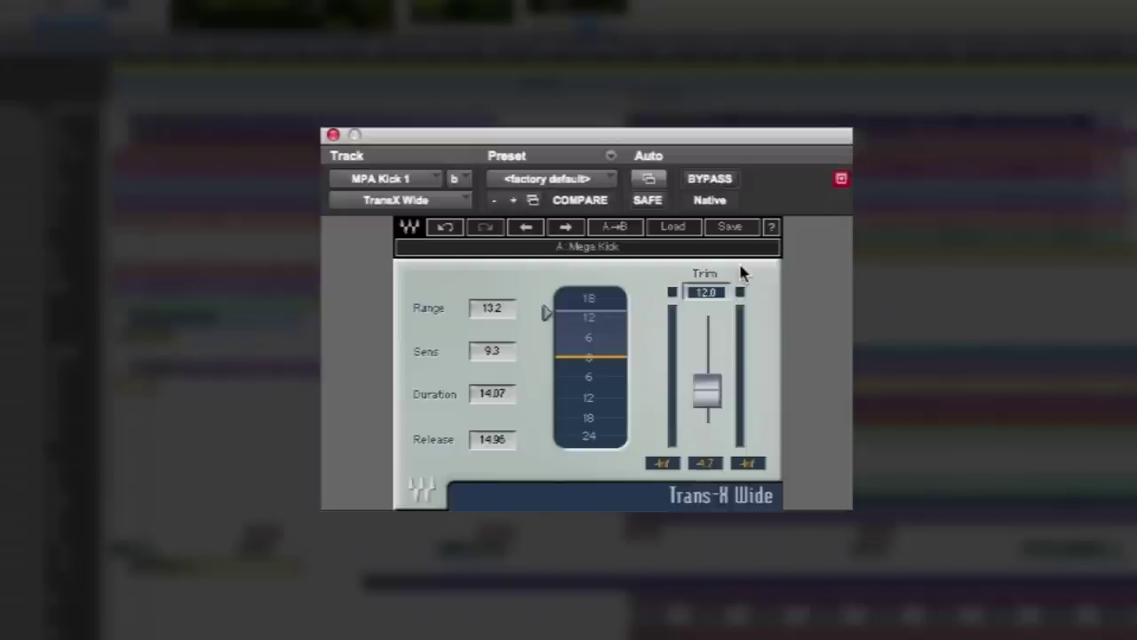
key(space)
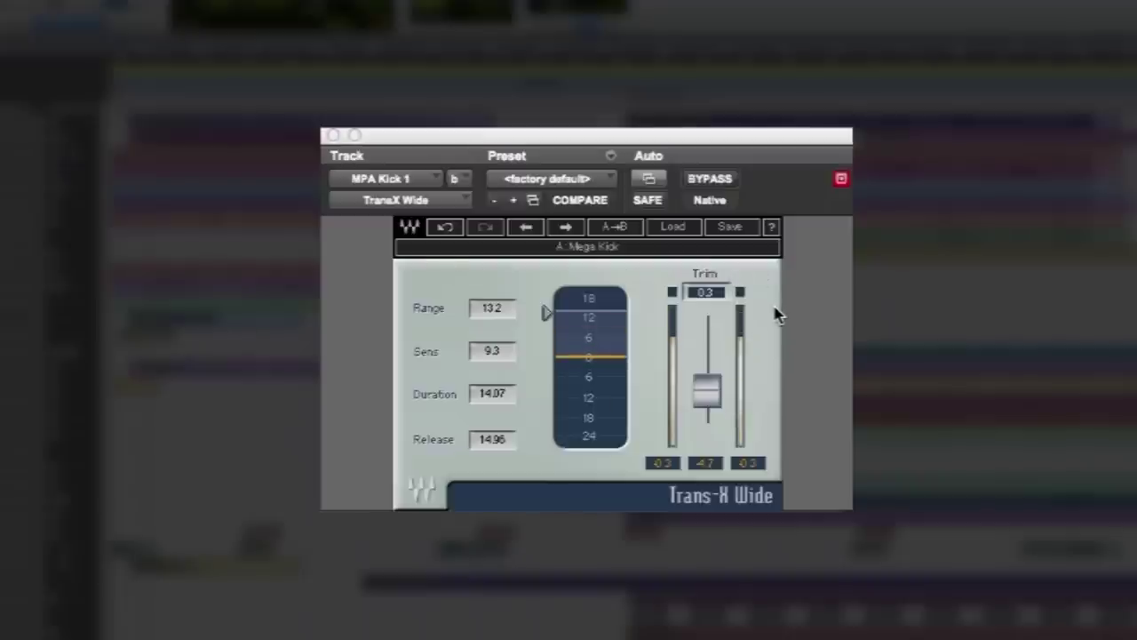
- Load the SoftKick factory preset into Trans-X Wide and compare it against bypass
click(673, 227)
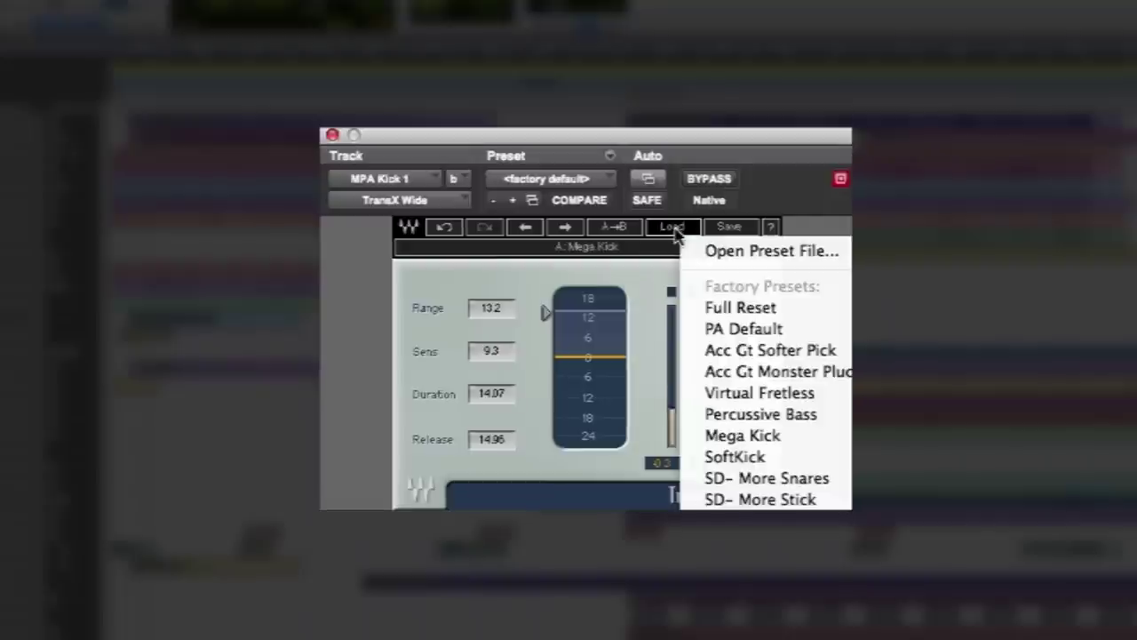
click(753, 459)
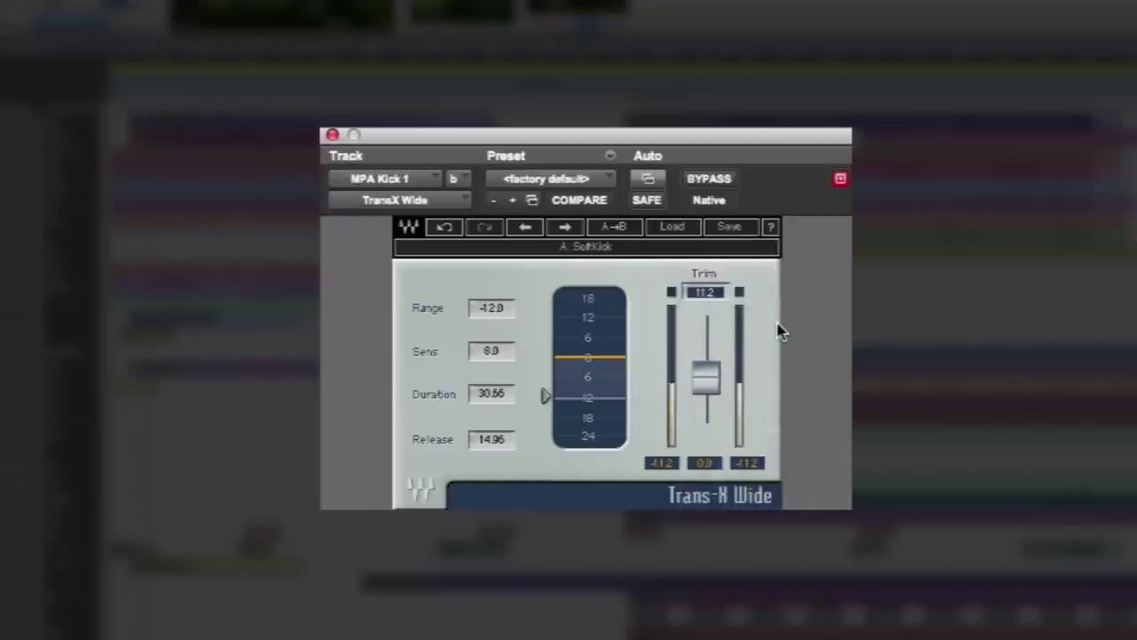
click(711, 180)
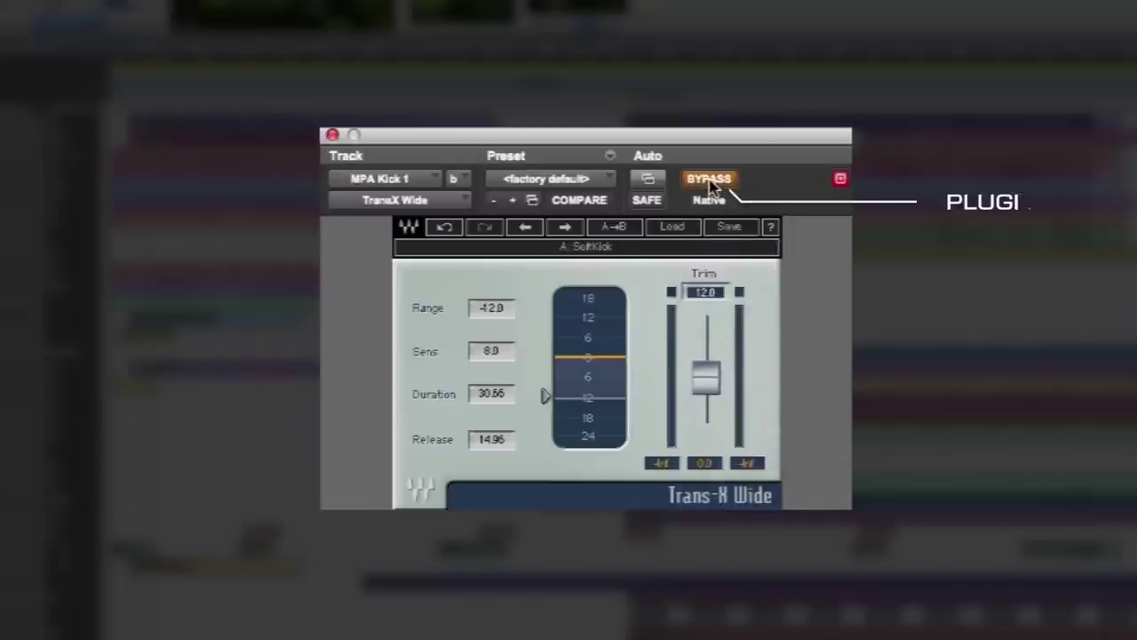
click(711, 181)
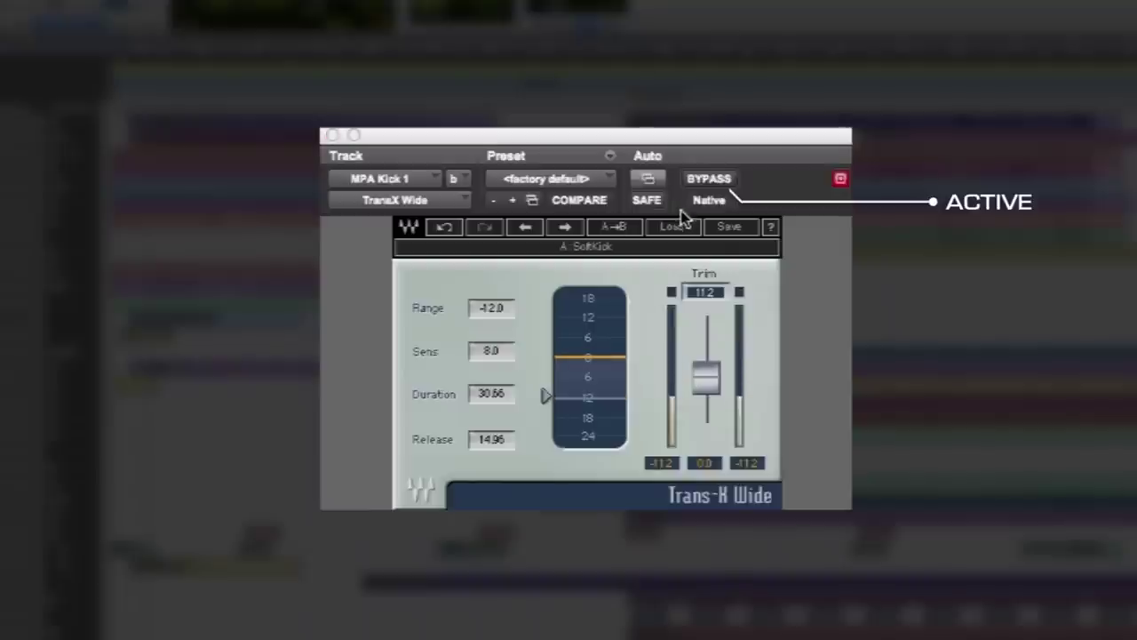
click(711, 181)
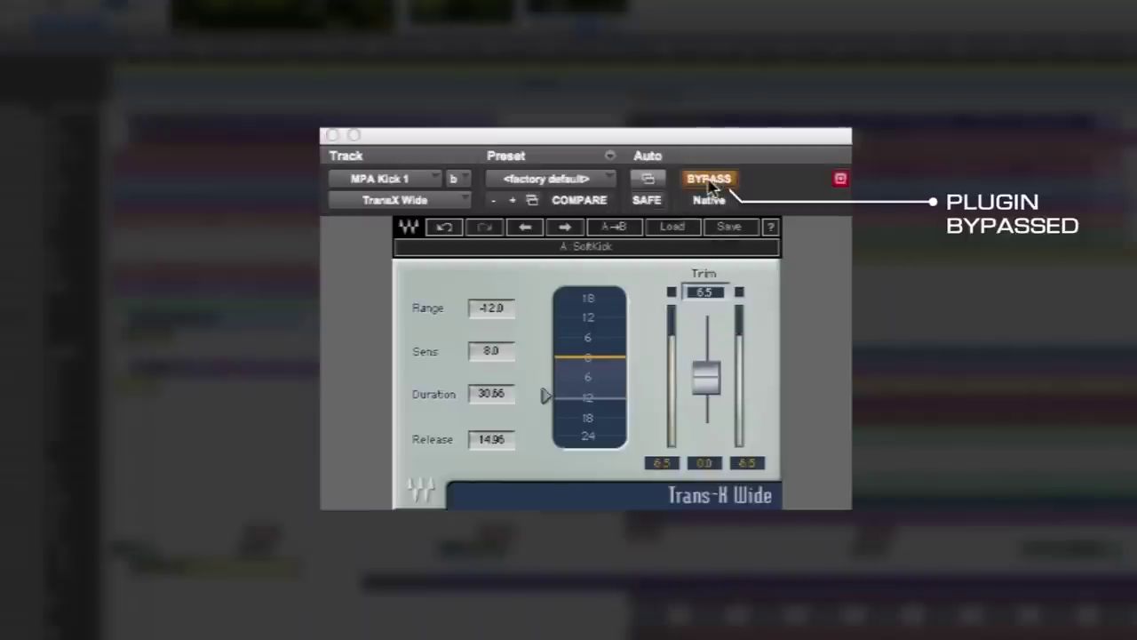
click(711, 180)
- Reduce the SoftKick Range to -9.1 and compare, leaving the plugin active
mouse_move(546, 393)
mouse_down()
mouse_move(546, 426)
mouse_move(545, 387)
mouse_up()
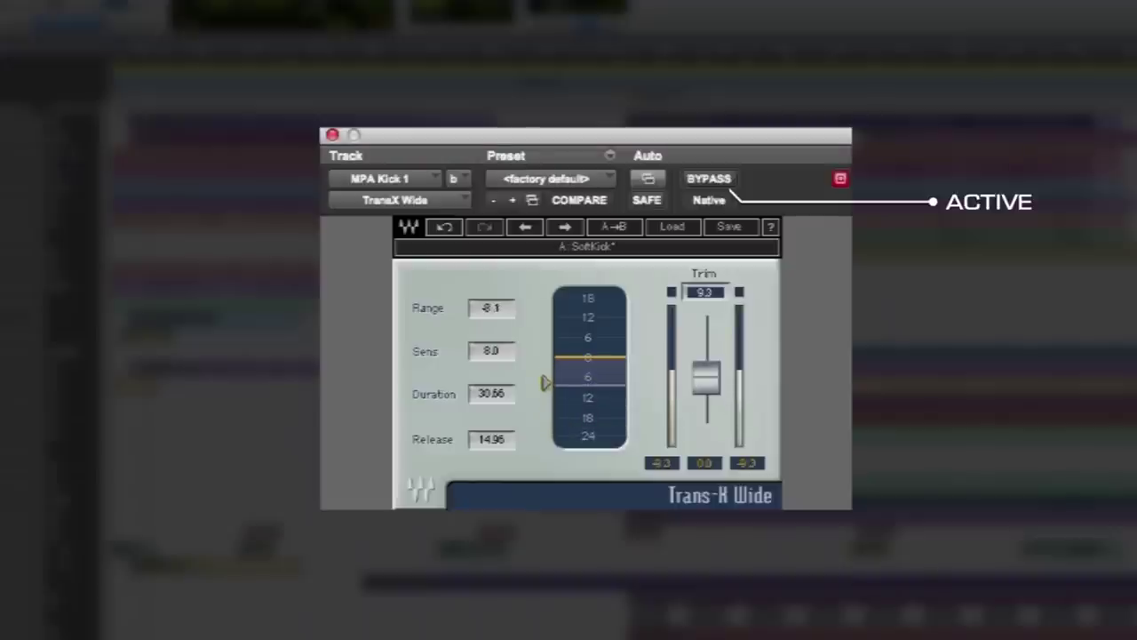
click(700, 181)
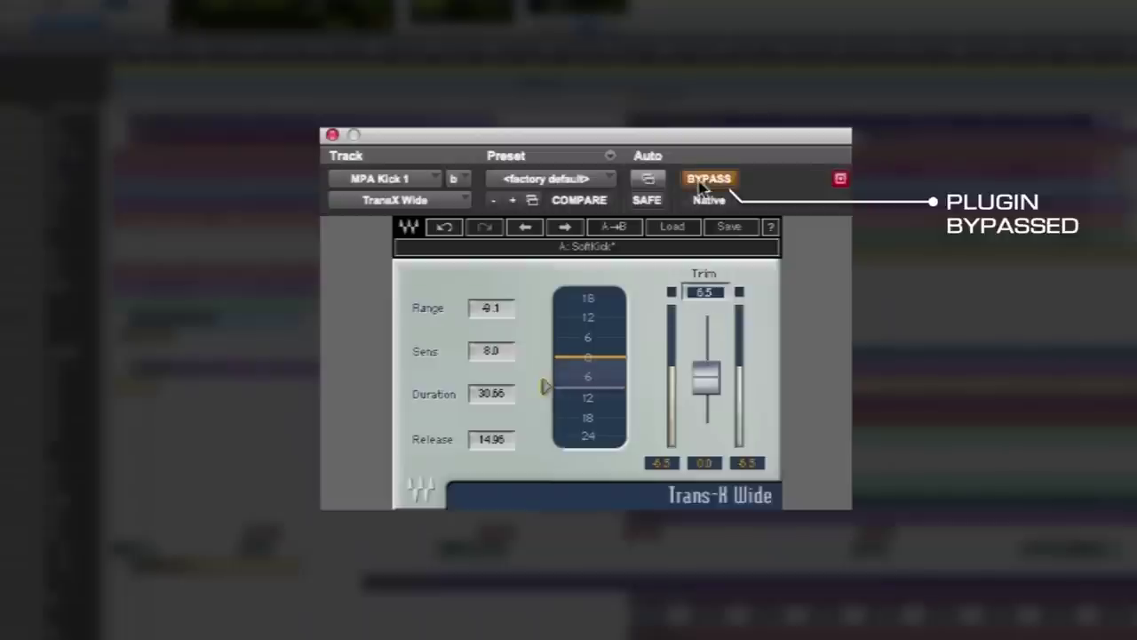
click(702, 180)
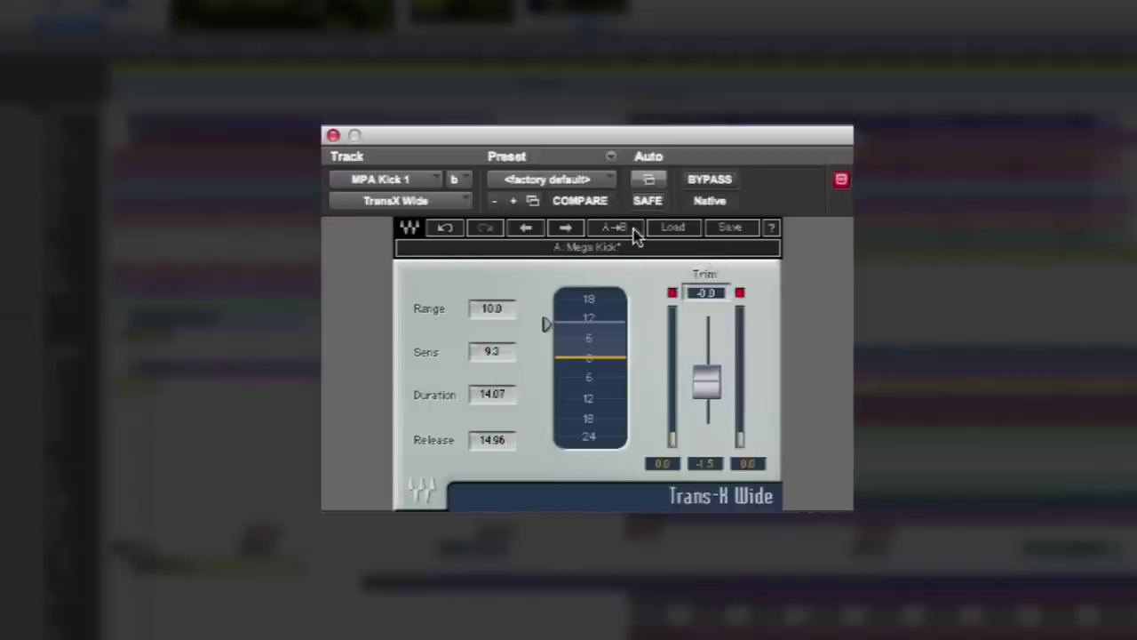
- Load the Mega Kick factory preset back into the kick's Trans-X Wide
click(672, 227)
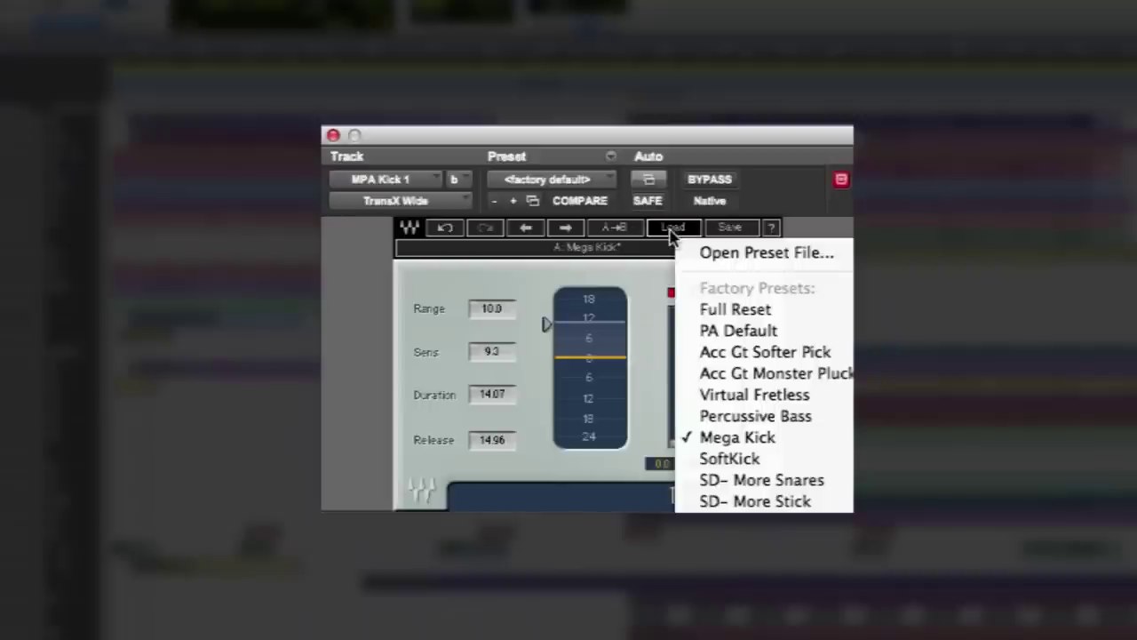
click(727, 439)
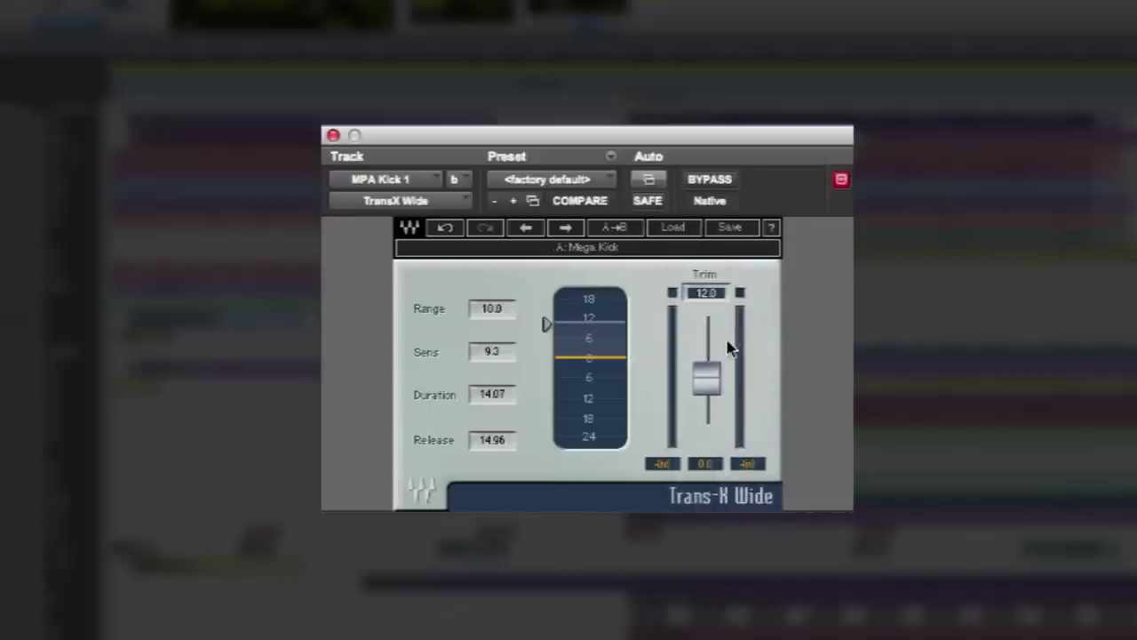
click(708, 295)
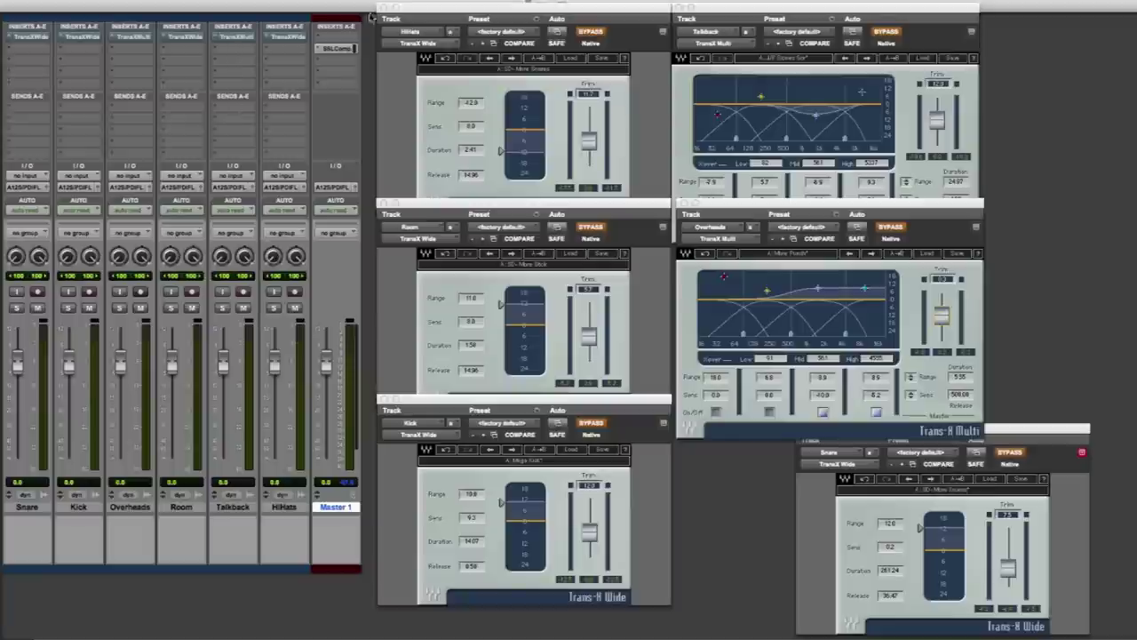
- Toggle all six drum-track Trans-X inserts together against bypass, ending with all active
alt+super+click(285, 39)
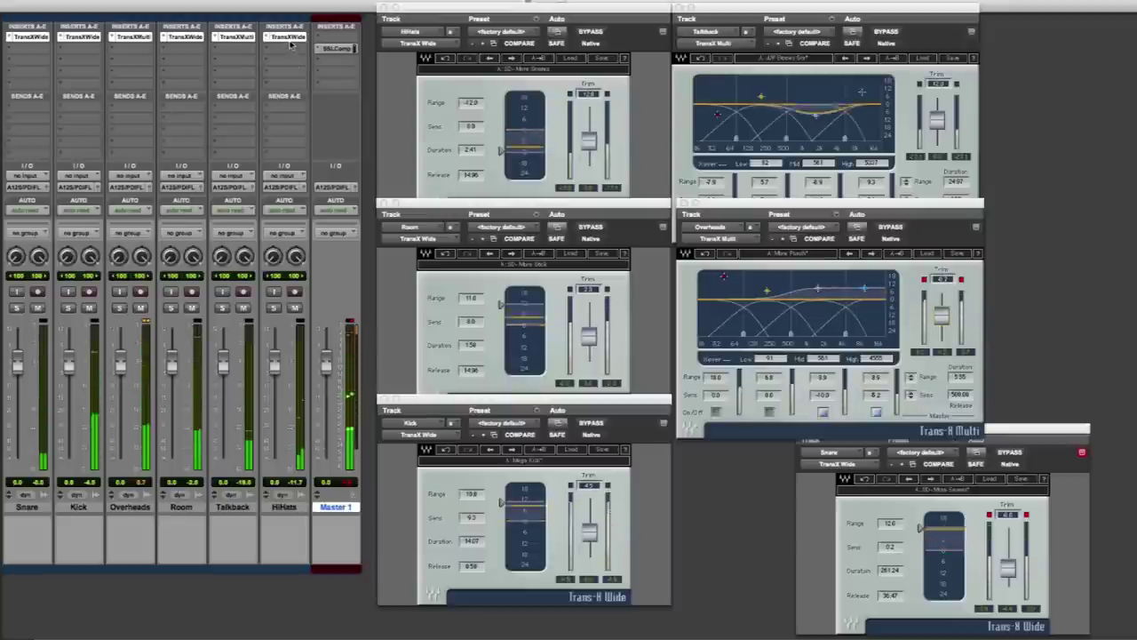
alt+super+click(290, 40)
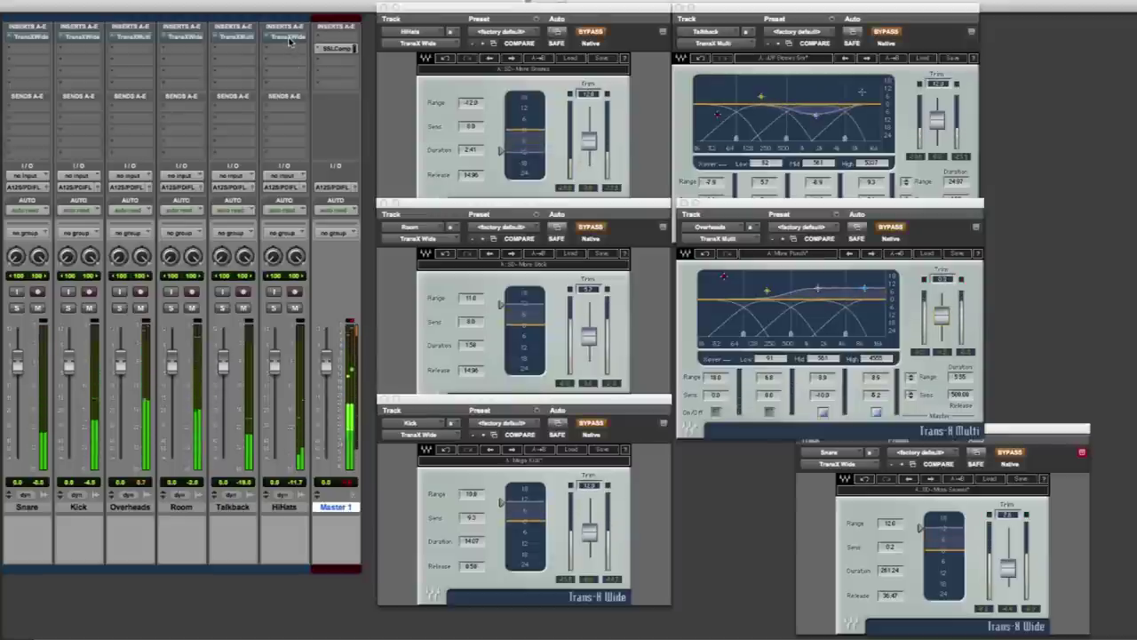
alt+super+click(290, 40)
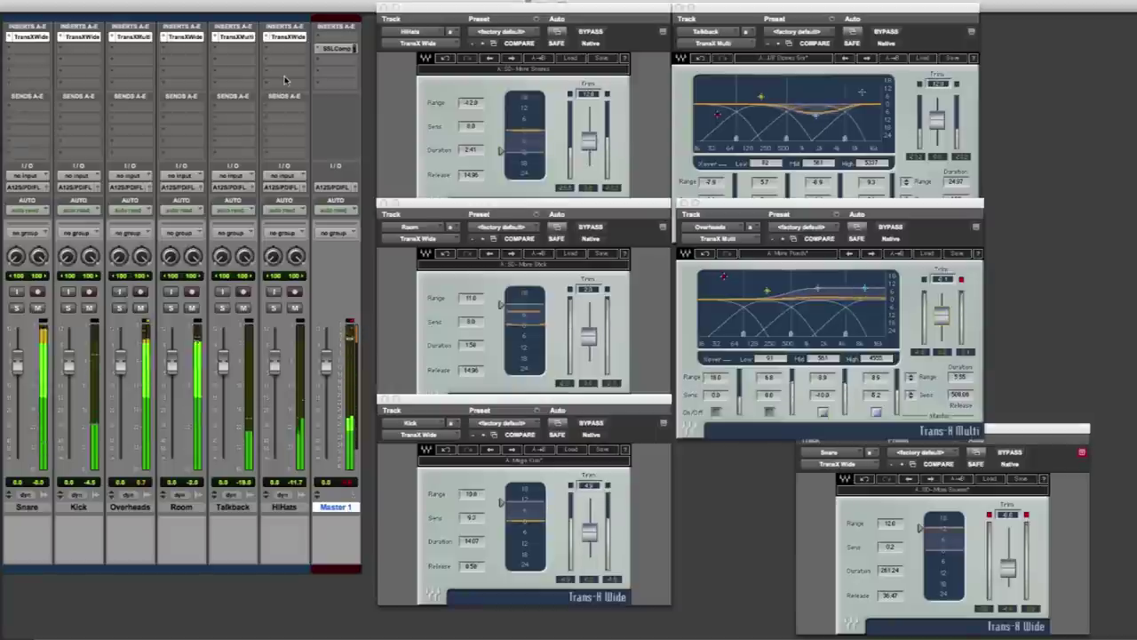